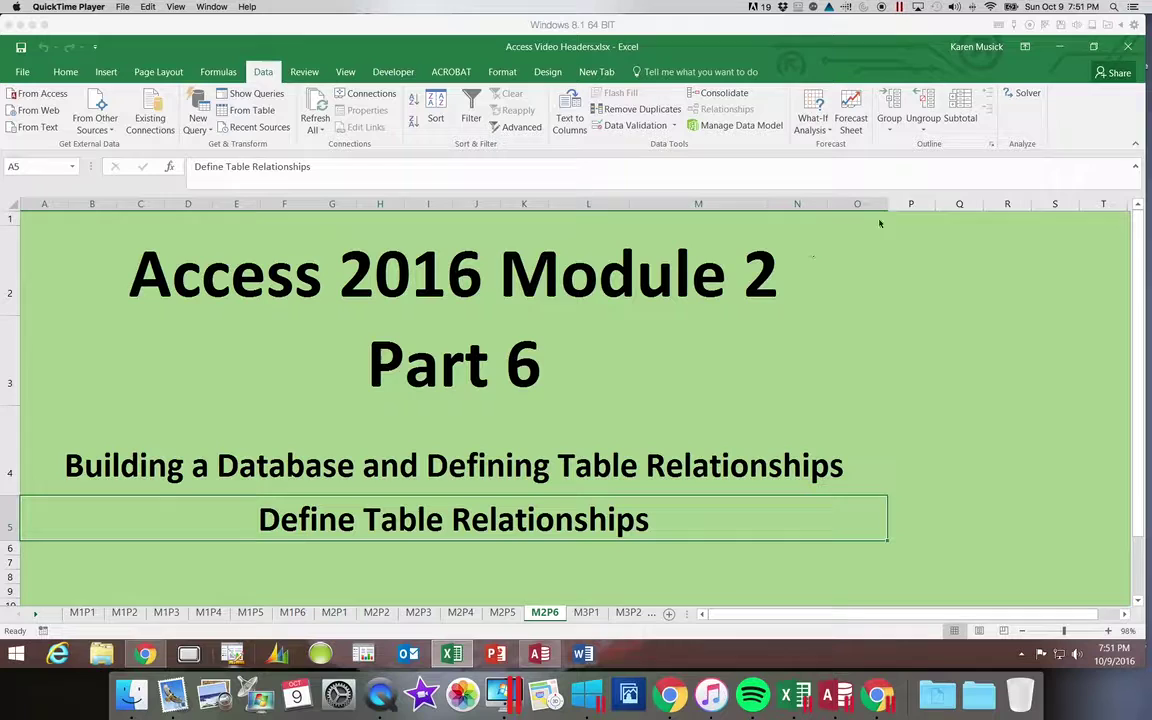
# Minimize Excel and show the Database Tools commands for the Riverview database in Access
pyautogui.click(1063, 50)
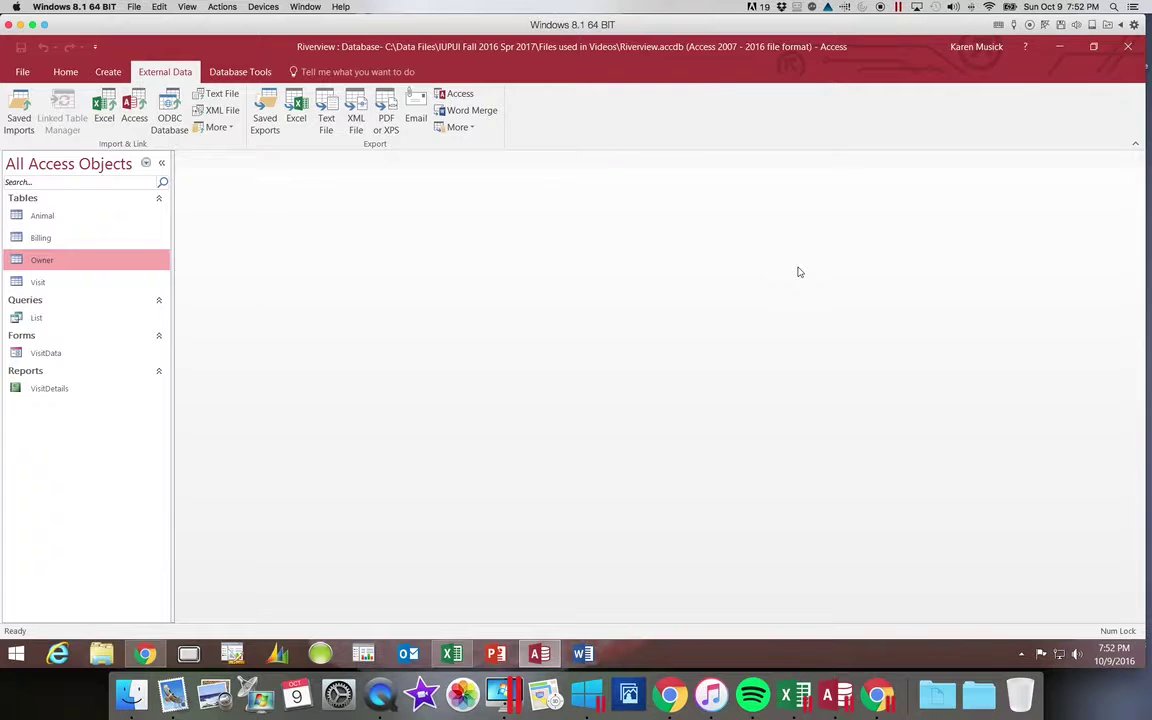
pyautogui.click(258, 75)
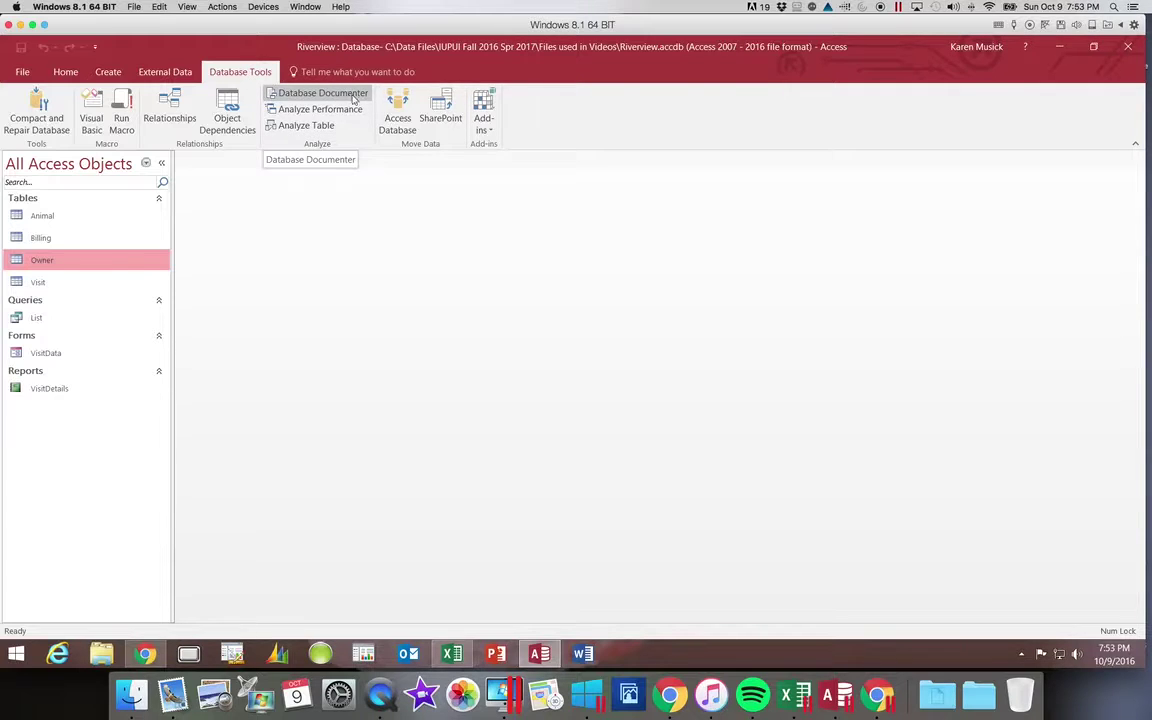
# Open the Relationships window and add the Owner, Animal and Visit tables to the layout
pyautogui.click(185, 118)
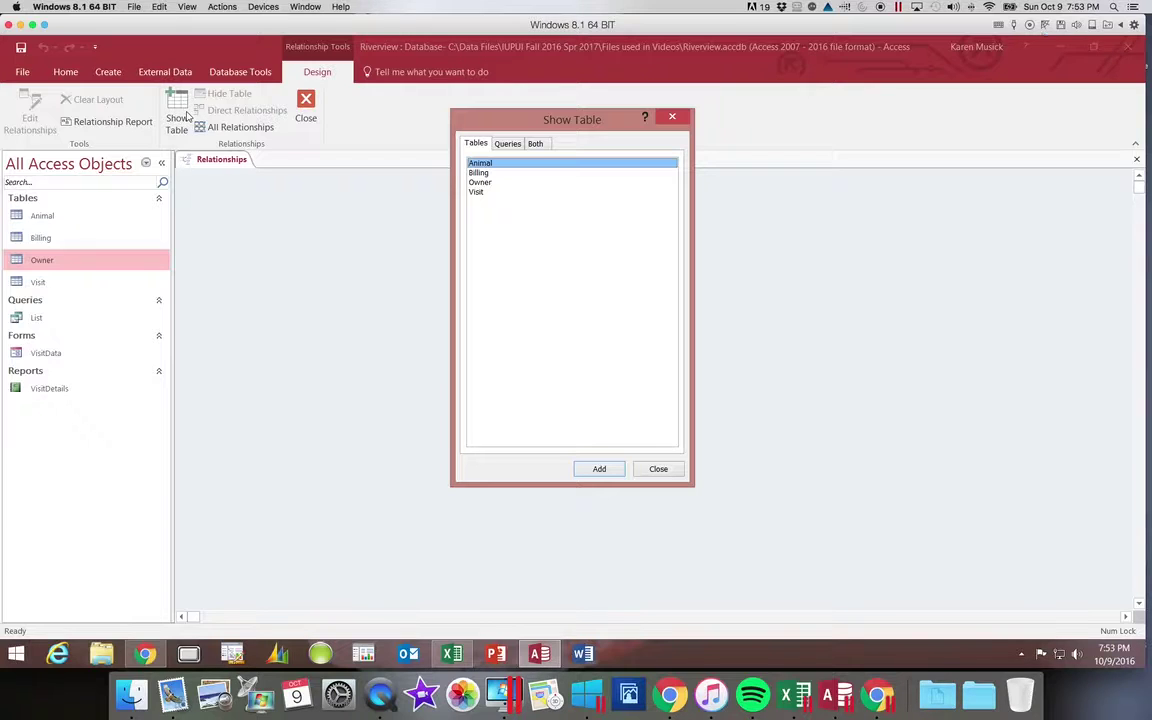
pyautogui.click(499, 184)
pyautogui.click(599, 469)
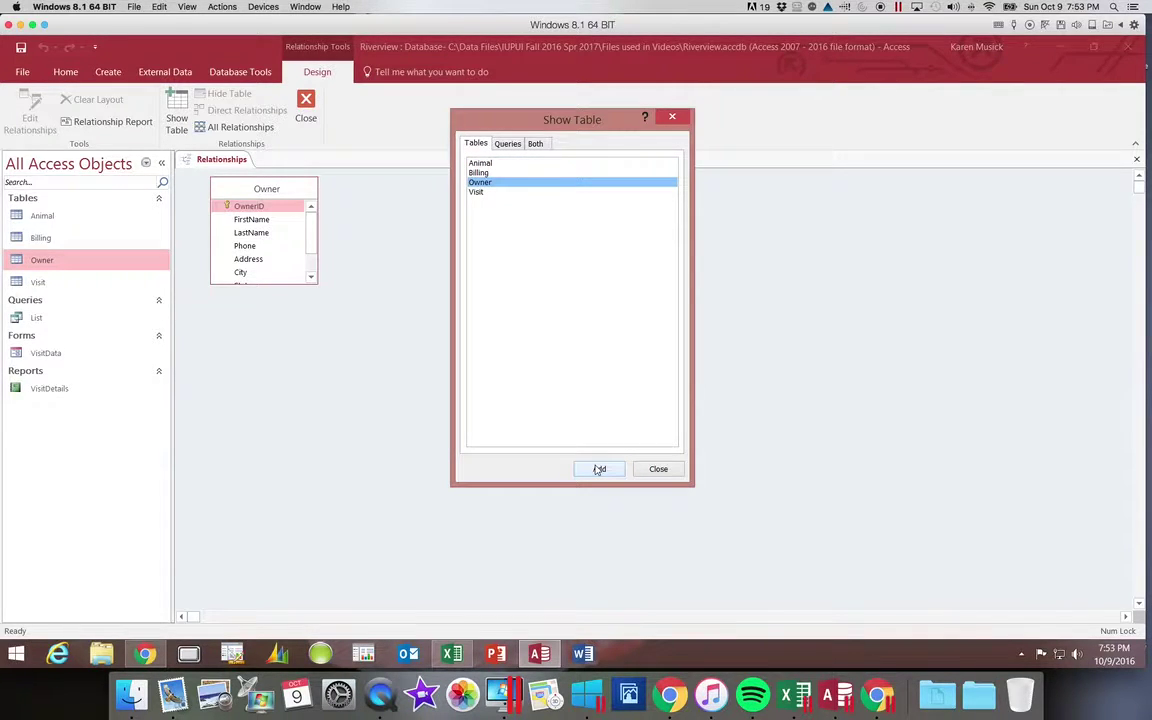
pyautogui.click(483, 163)
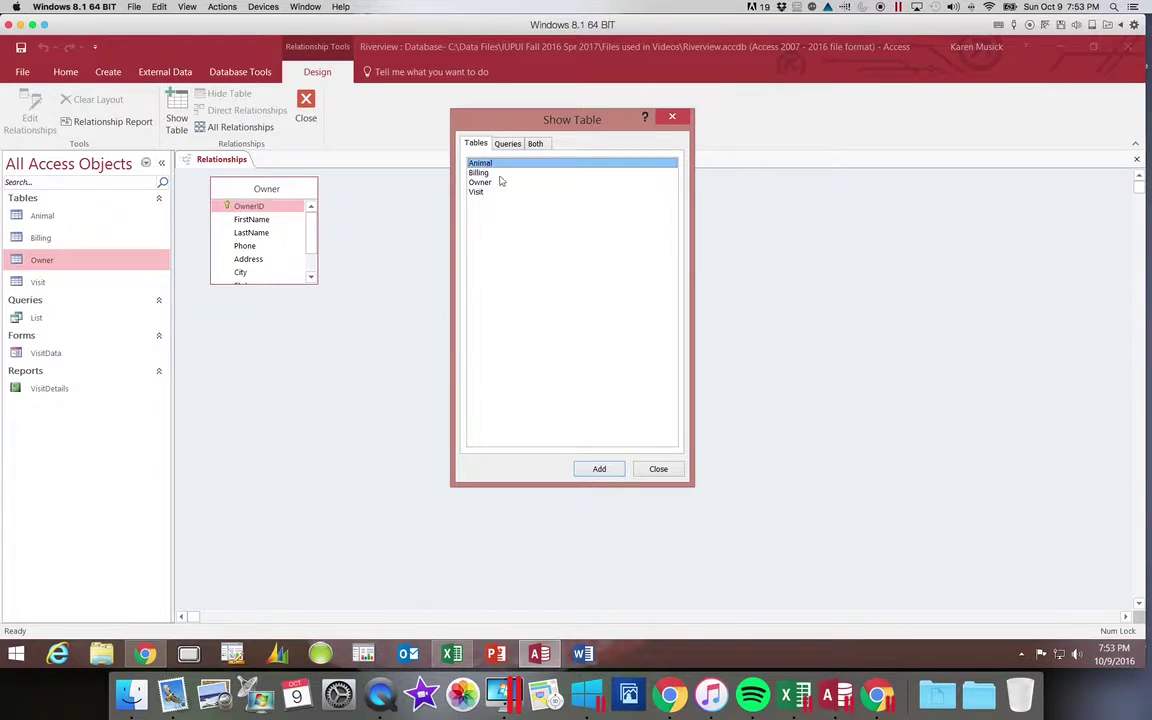
pyautogui.click(600, 469)
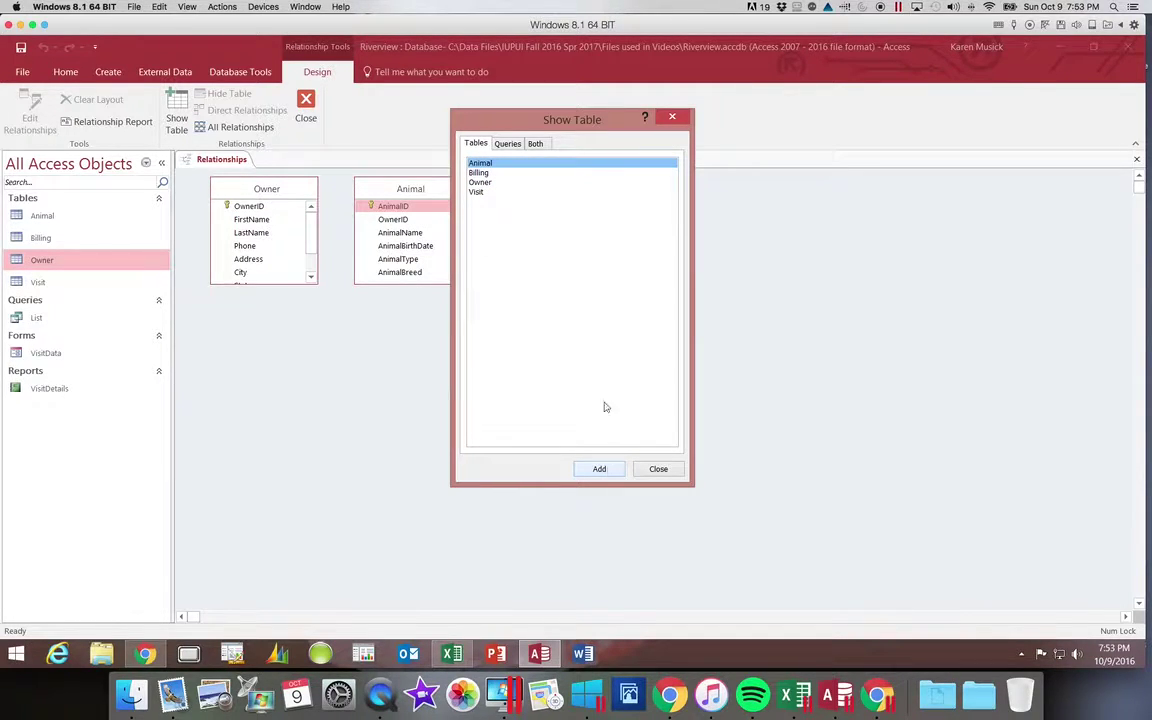
pyautogui.click(479, 193)
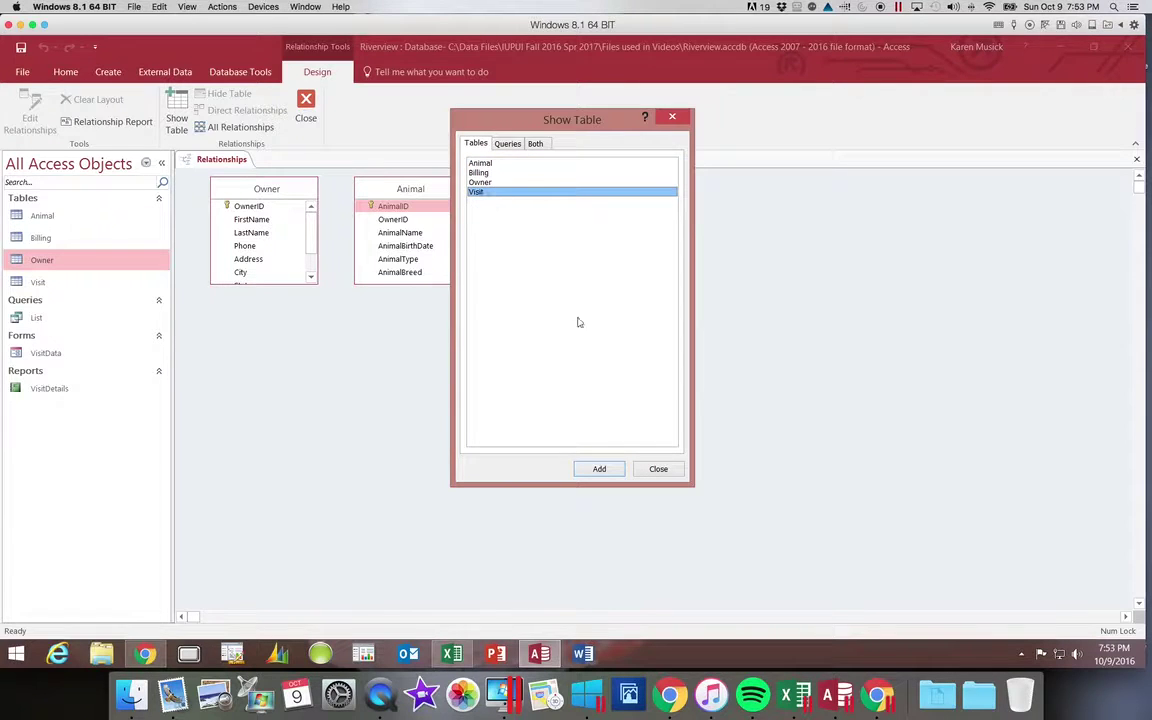
pyautogui.click(600, 469)
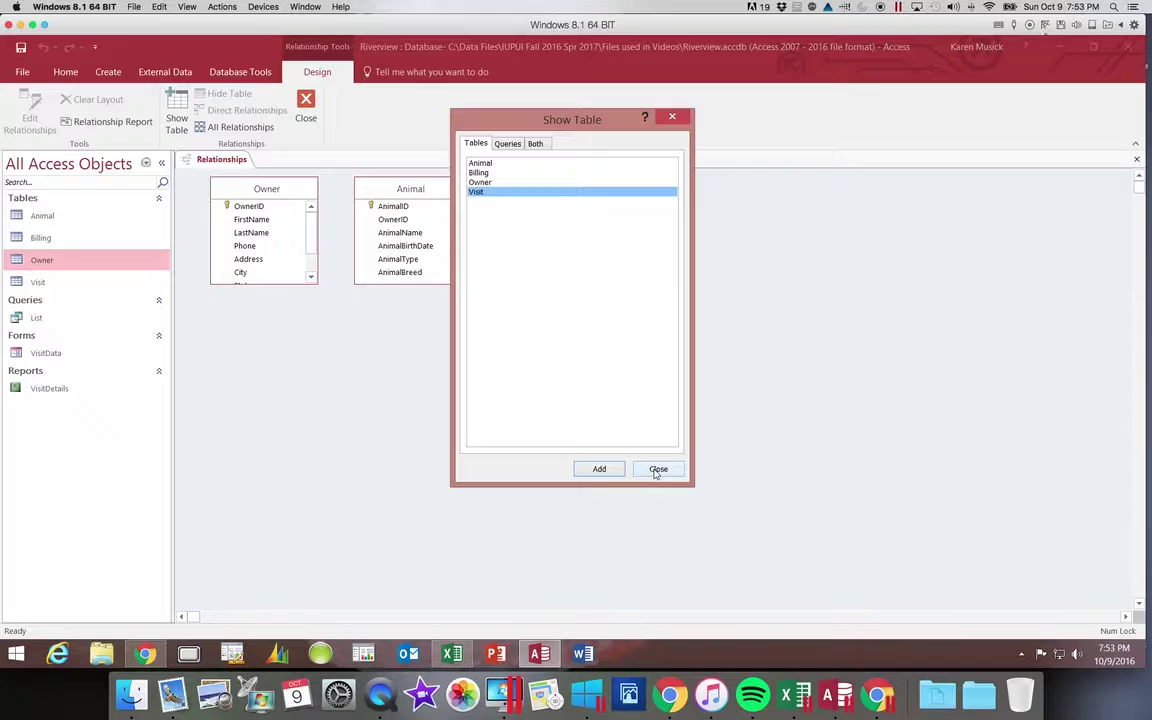
# Reopen Show Table, move it aside, and add the Billing table to the layout
pyautogui.click(657, 470)
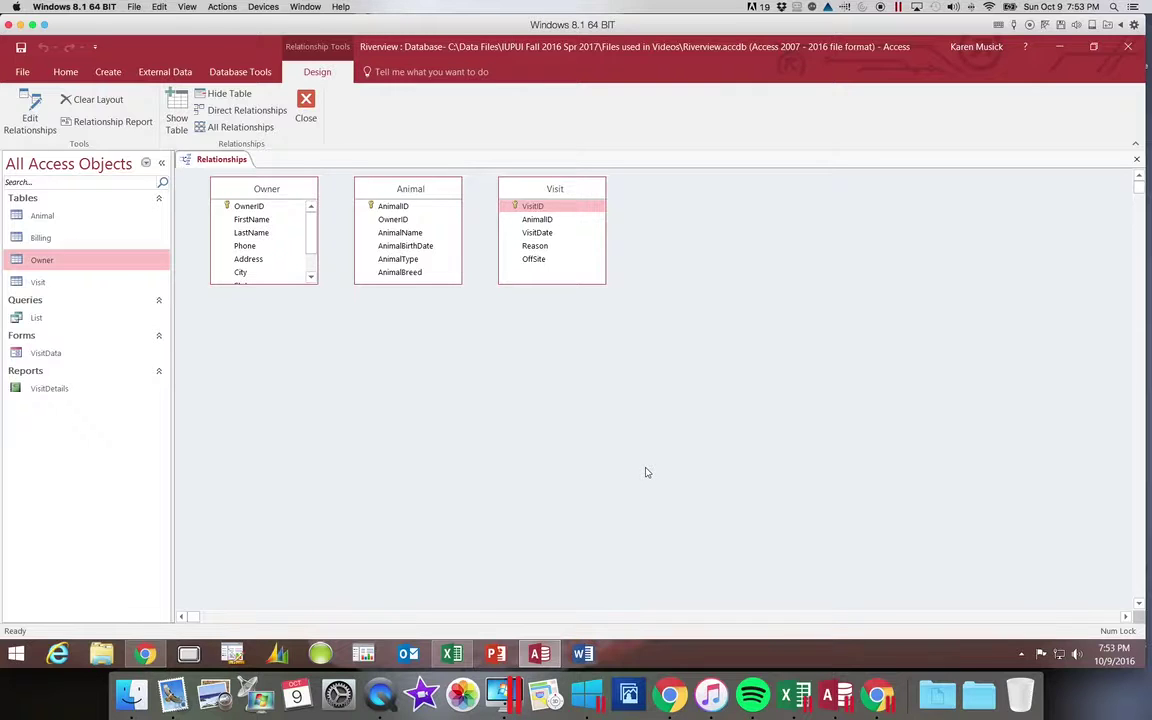
pyautogui.click(177, 112)
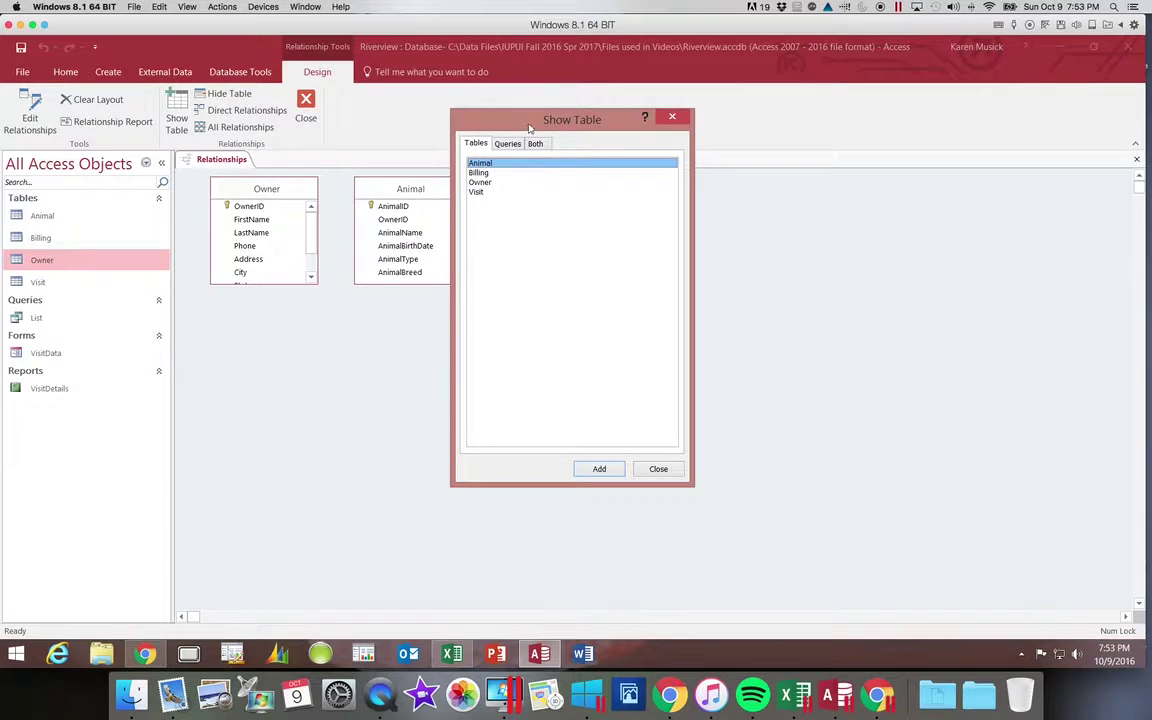
pyautogui.moveTo(530, 128); pyautogui.dragTo(319, 274)
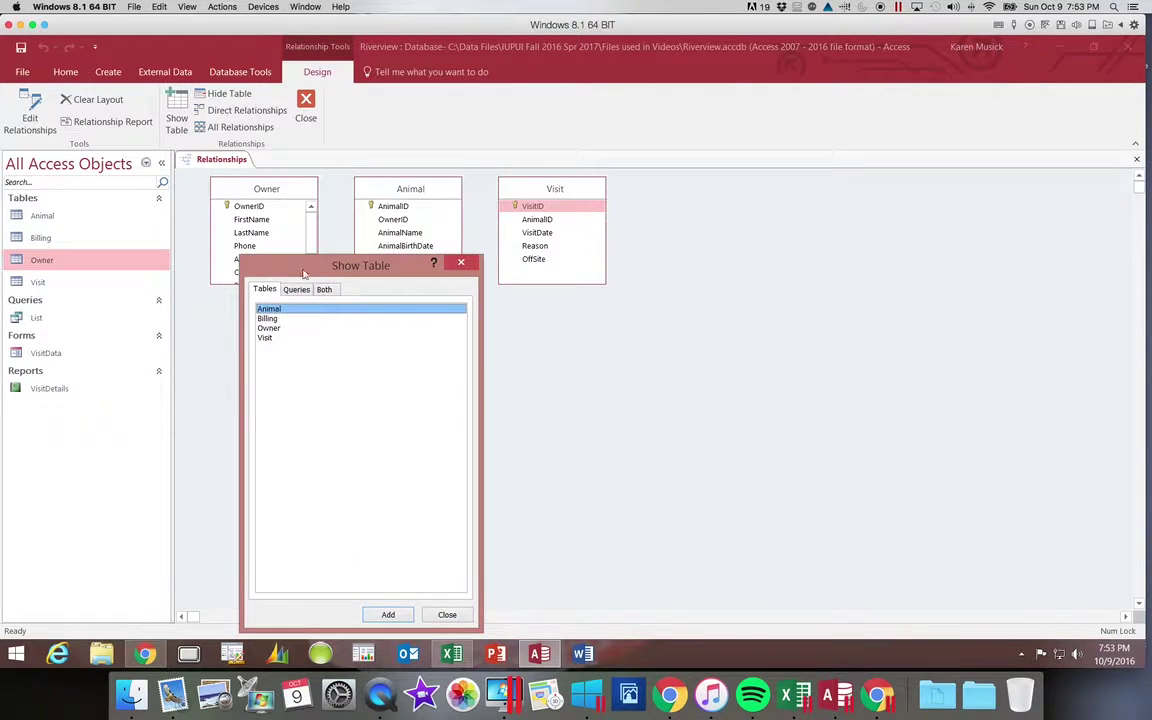
pyautogui.click(284, 319)
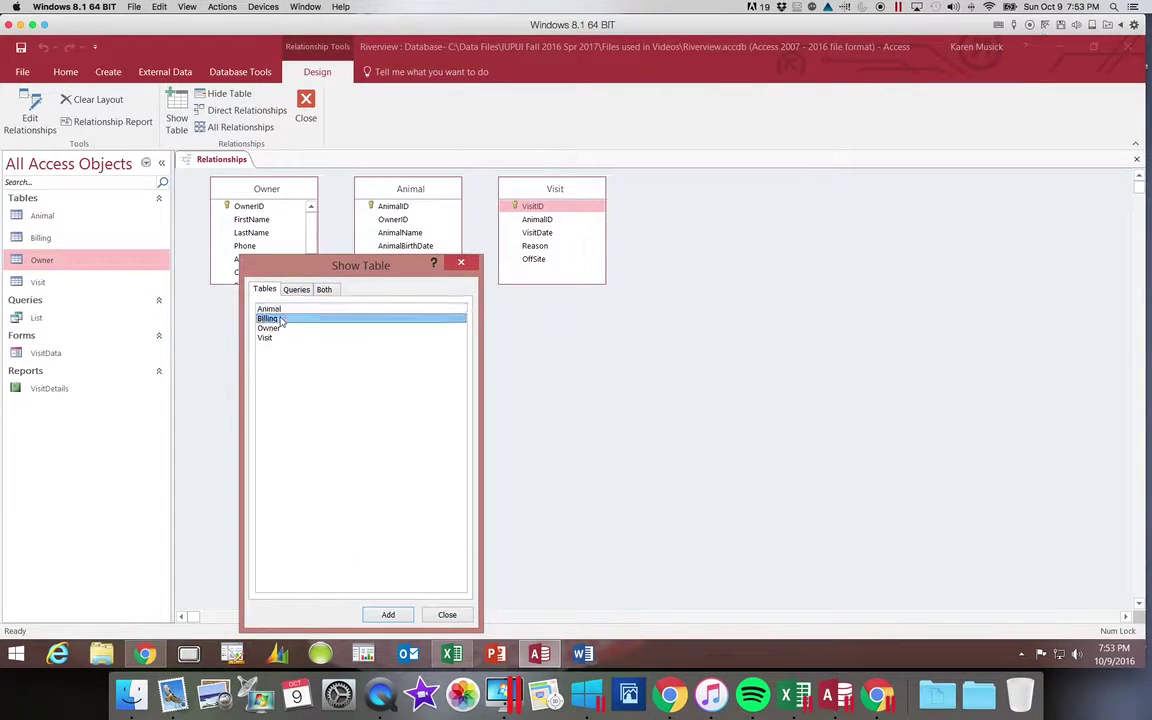
pyautogui.click(392, 617)
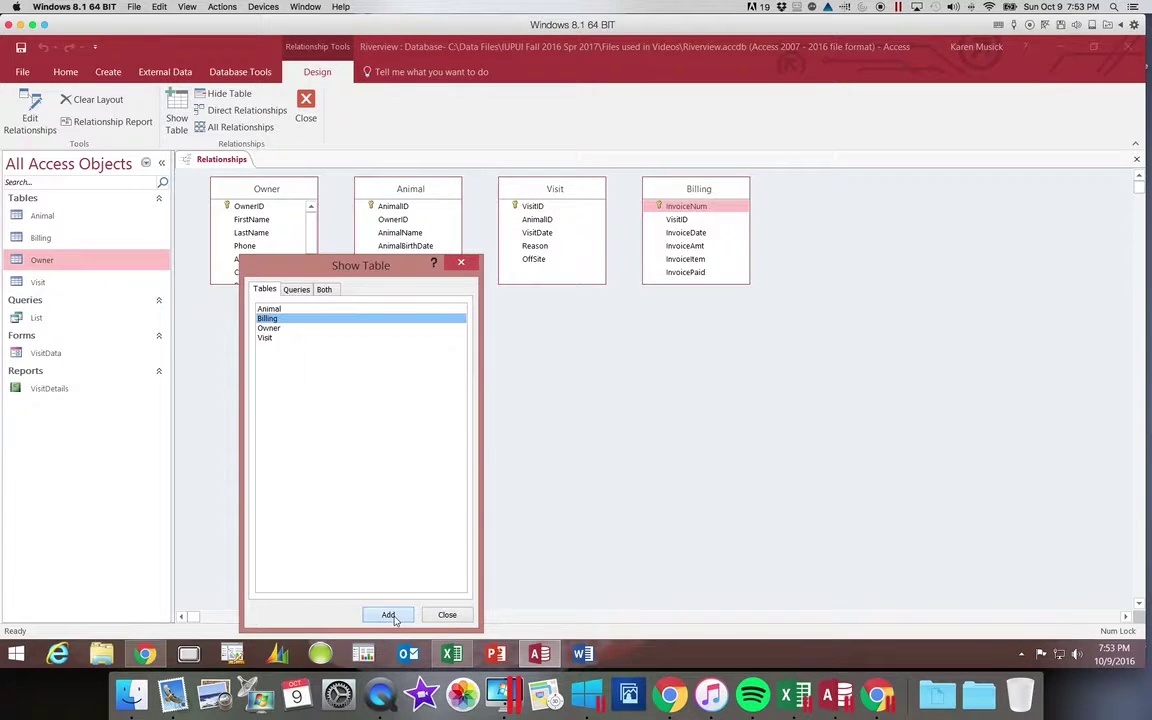
# Close Show Table and drag Owner's OwnerID onto Animal's OwnerID to start a relationship
pyautogui.click(447, 615)
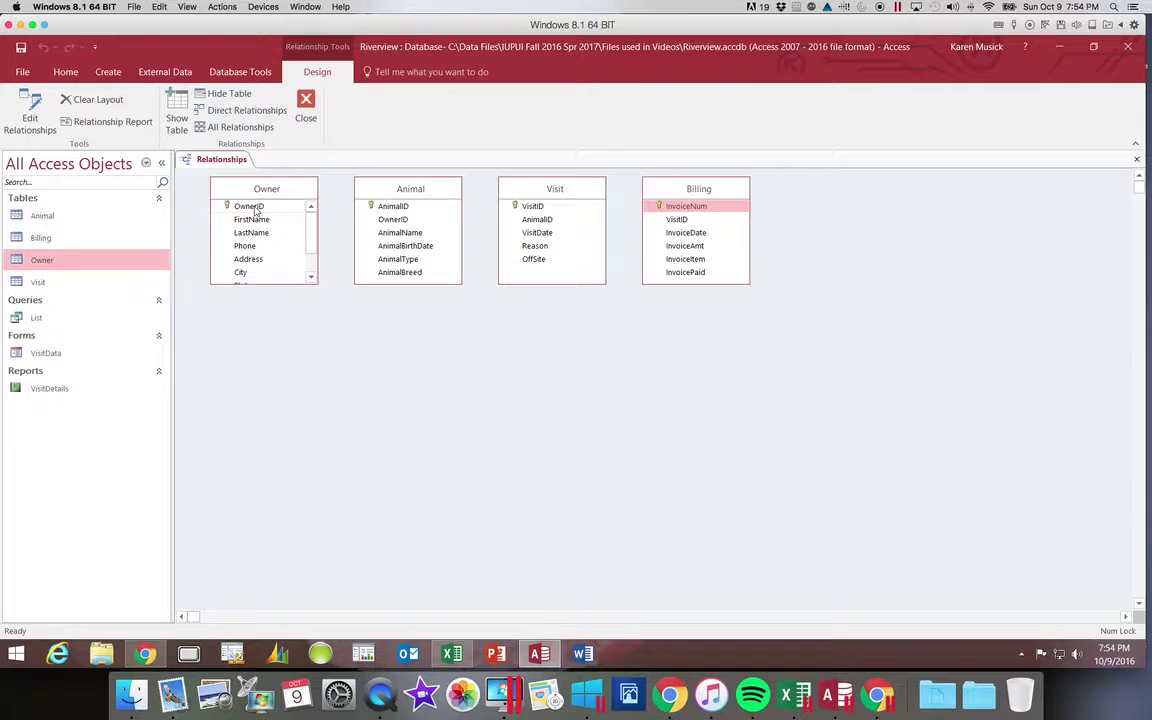
pyautogui.moveTo(263, 211); pyautogui.dragTo(388, 228)
pyautogui.click(268, 207)
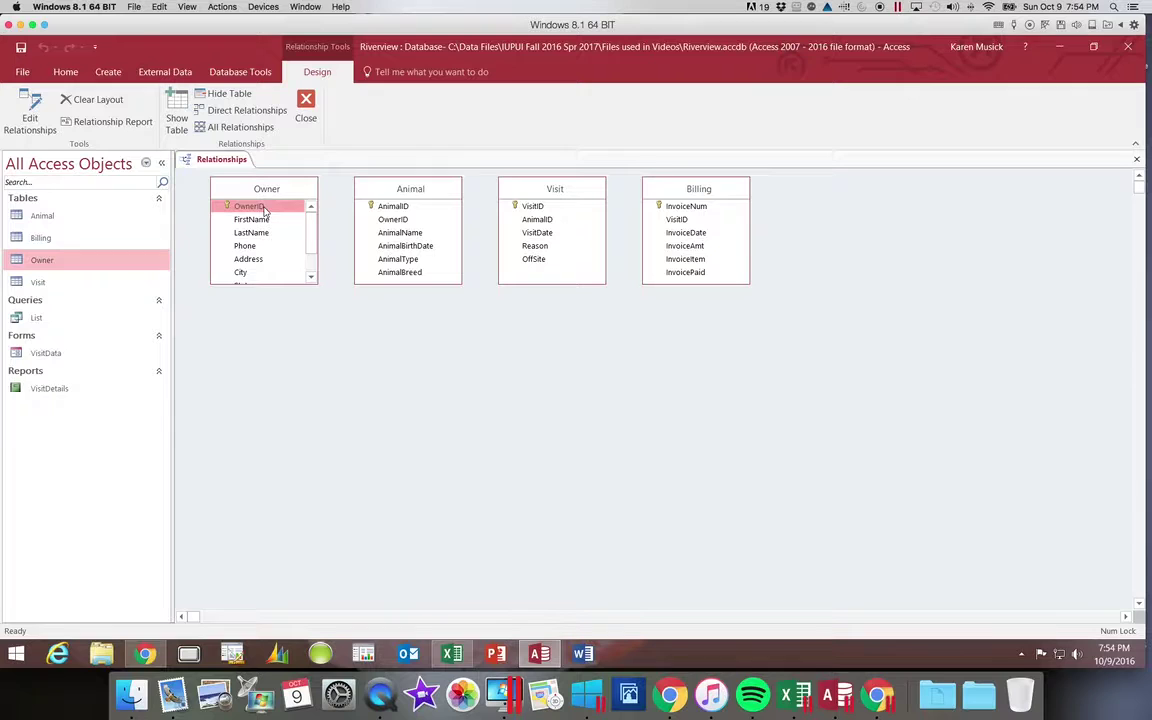
pyautogui.click(267, 207)
pyautogui.moveTo(267, 207); pyautogui.dragTo(392, 222)
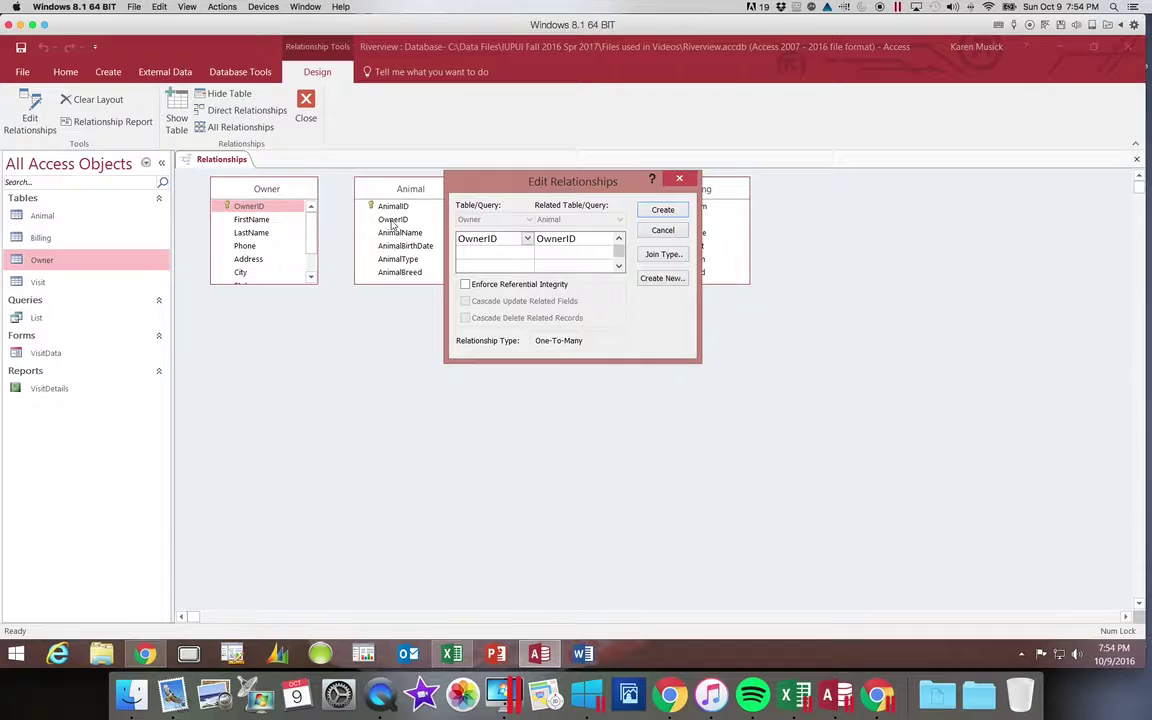
# Move the Edit Relationships dialog down and left so all four tables are visible
pyautogui.moveTo(546, 180); pyautogui.dragTo(315, 330)
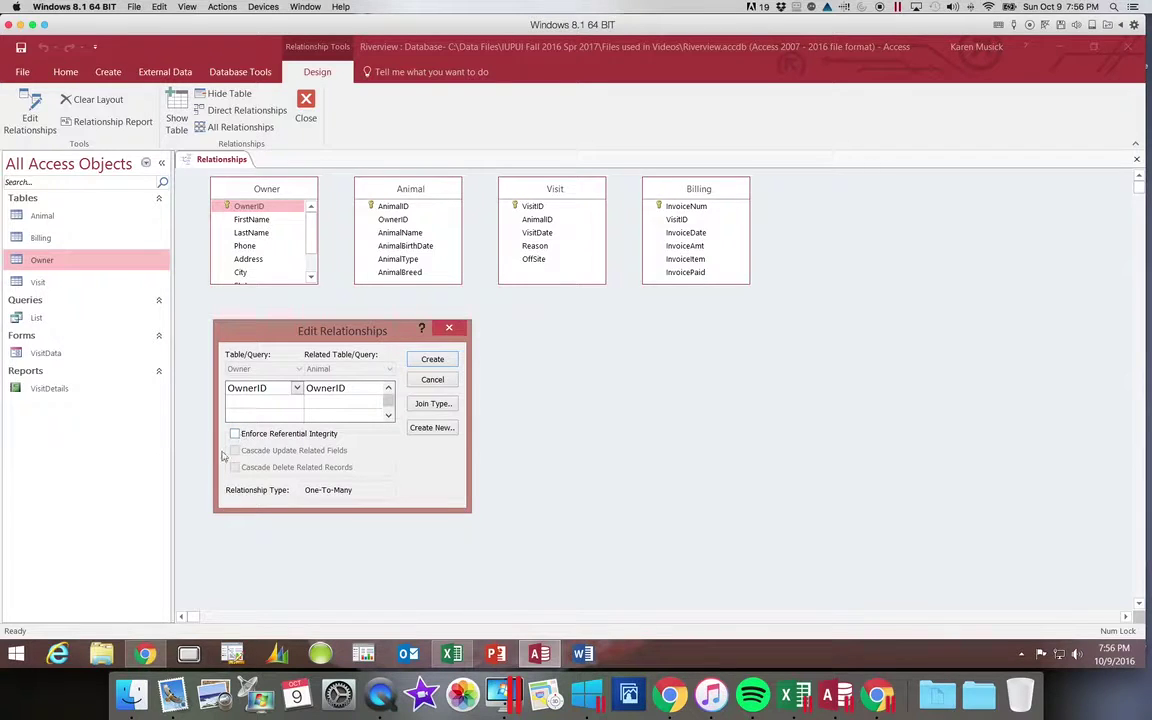
# Turn on Enforce Referential Integrity for the Owner–Animal OwnerID link
pyautogui.click(235, 434)
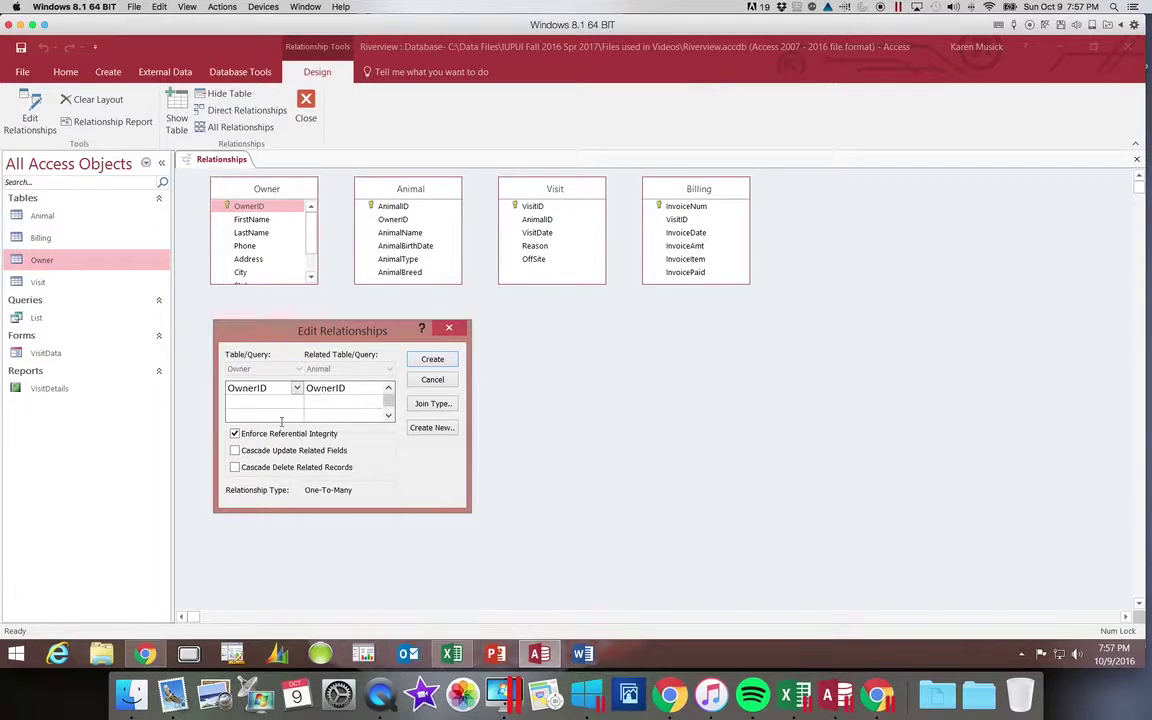
# Turn on Cascade Update Related Fields for the Owner–Animal OwnerID link
pyautogui.click(235, 451)
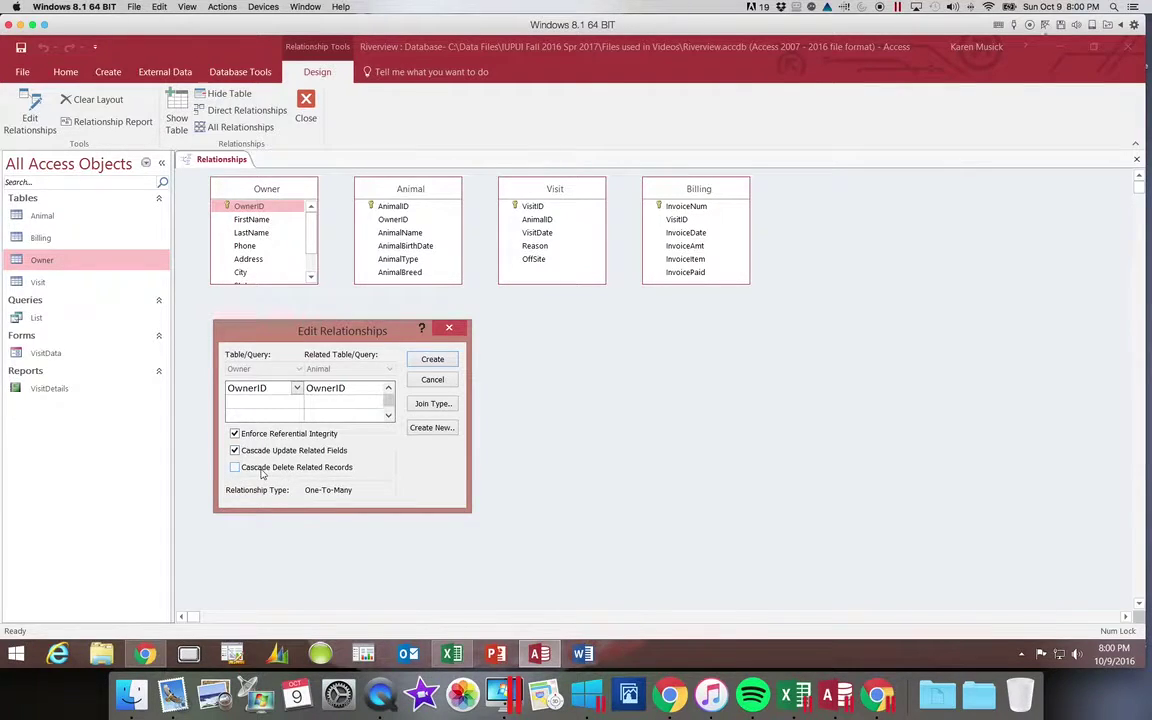
# Create the Owner–Animal one-to-many relationship on OwnerID
pyautogui.click(432, 361)
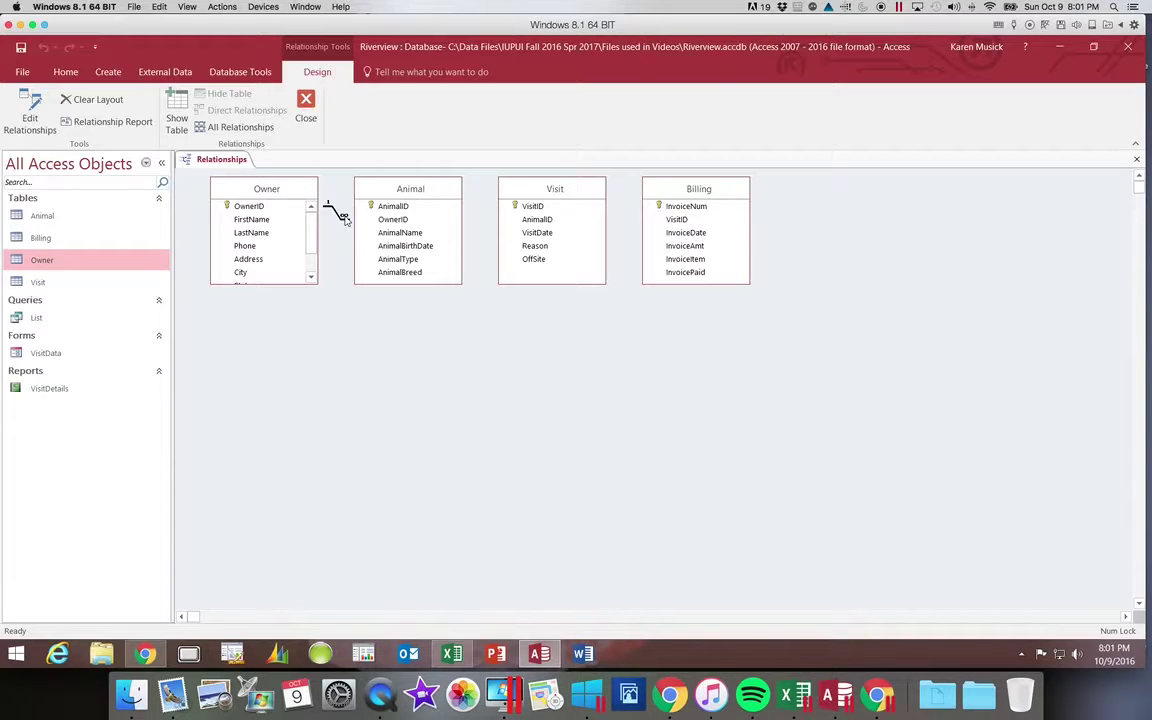
pyautogui.moveTo(326, 204); pyautogui.dragTo(334, 212)
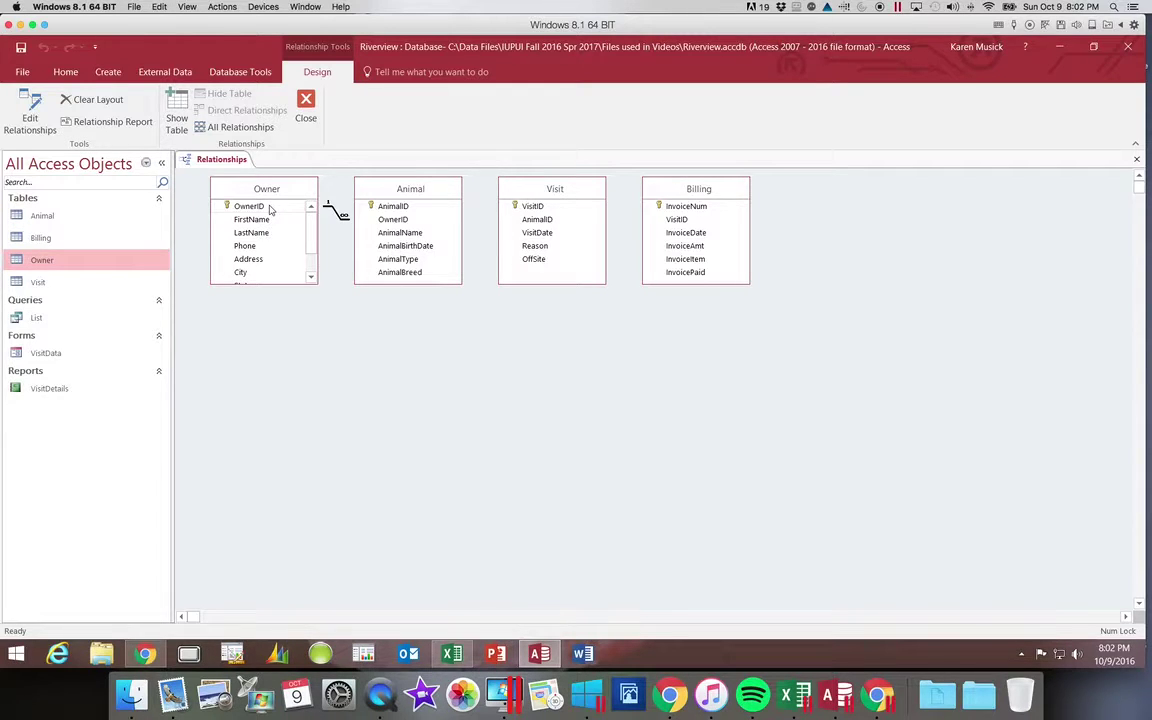
# Drag Animal's AnimalID onto Visit's AnimalID to start the Animal–Visit relationship
pyautogui.click(404, 206)
pyautogui.moveTo(406, 209)
pyautogui.mouseDown()
pyautogui.moveTo(378, 191)
pyautogui.moveTo(541, 222)
pyautogui.moveTo(420, 196)
pyautogui.moveTo(411, 208)
pyautogui.mouseUp()
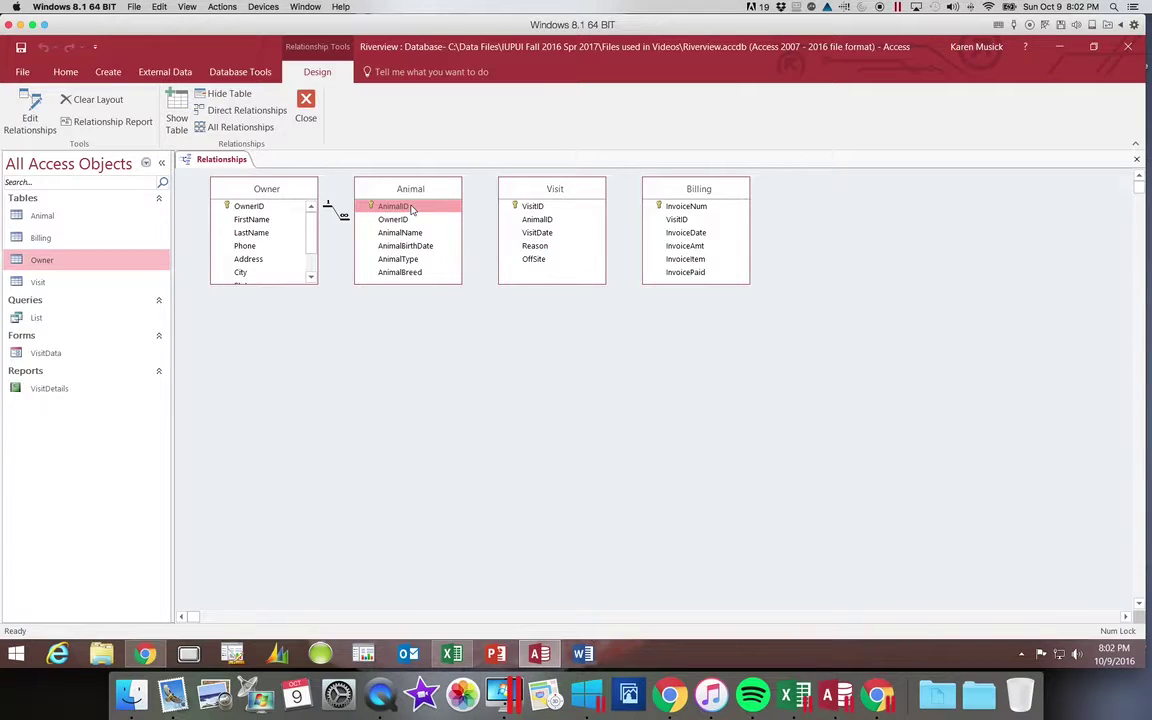
pyautogui.click(411, 207)
pyautogui.moveTo(411, 207); pyautogui.dragTo(539, 222)
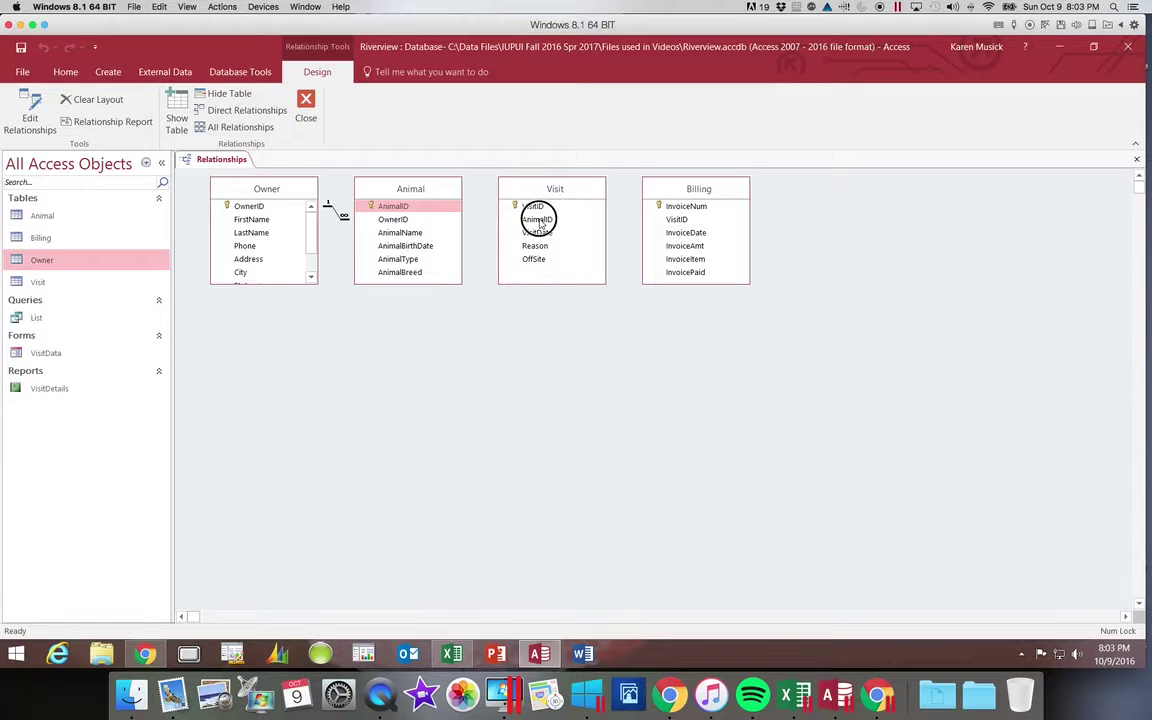
pyautogui.moveTo(540, 222); pyautogui.dragTo(459, 337)
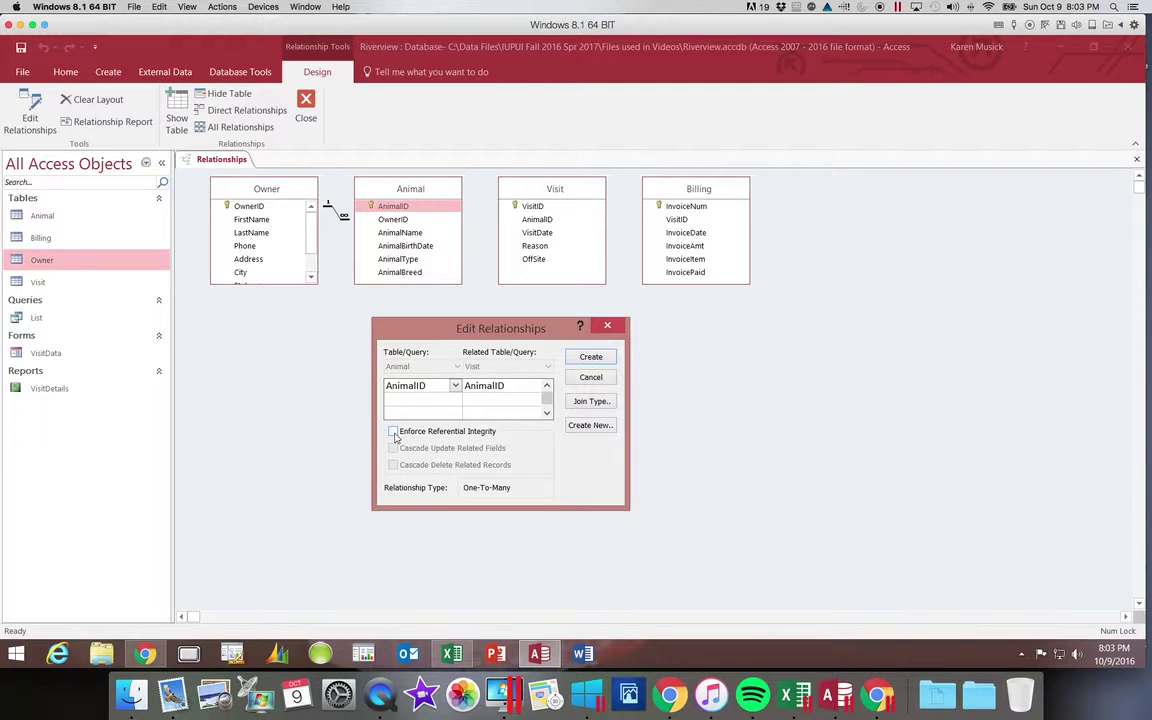
# Enforce referential integrity with cascade updates and create the Animal–Visit relationship
pyautogui.click(394, 434)
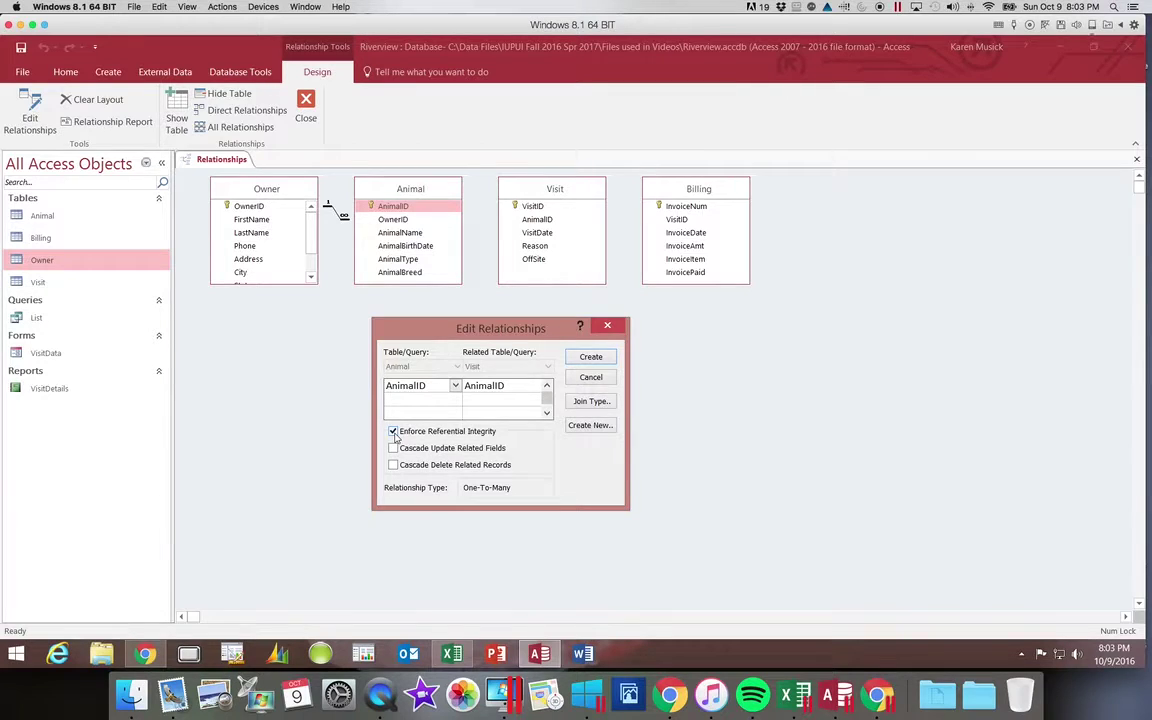
pyautogui.click(394, 449)
pyautogui.click(591, 358)
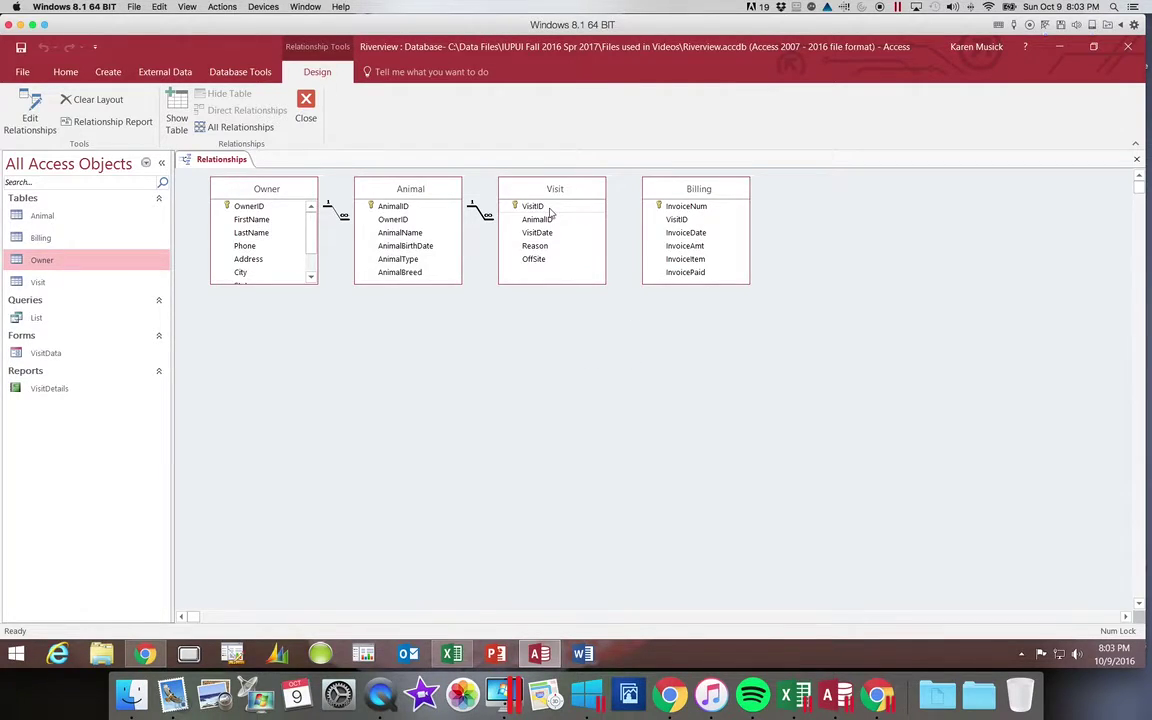
# Drag Visit's VisitID onto Billing's VisitID to start the Visit–Billing relationship
pyautogui.click(676, 219)
pyautogui.click(547, 207)
pyautogui.moveTo(547, 207); pyautogui.dragTo(678, 225)
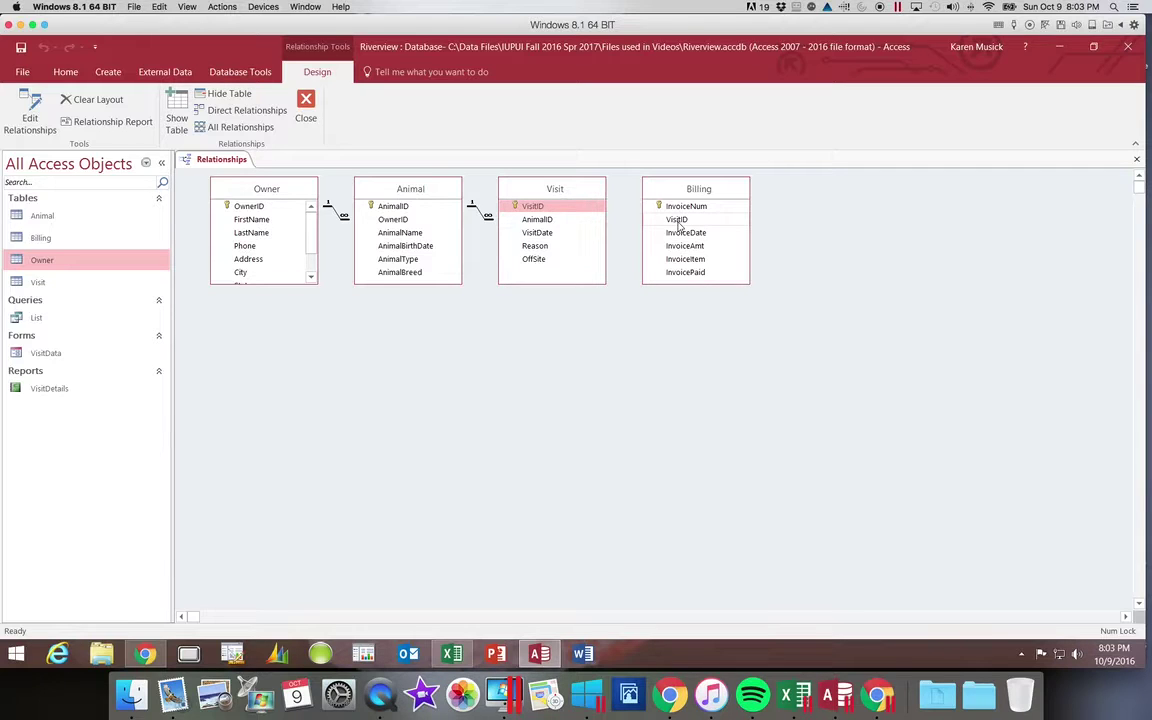
pyautogui.click(546, 207)
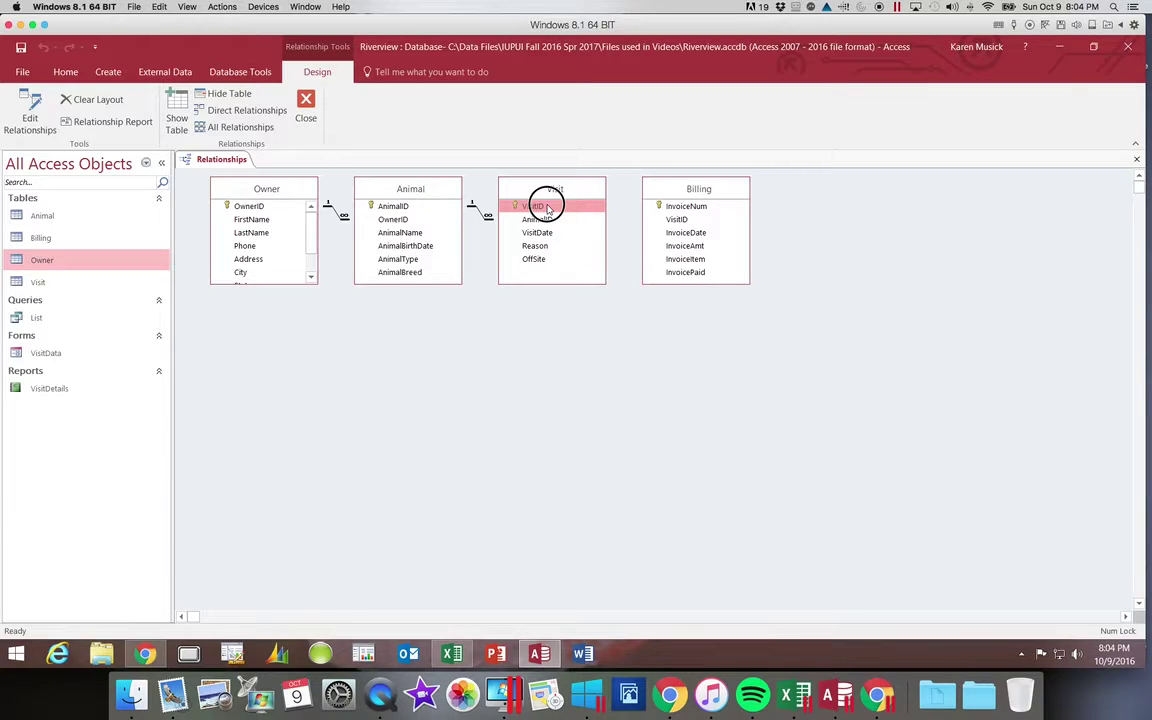
pyautogui.moveTo(547, 207); pyautogui.dragTo(680, 225)
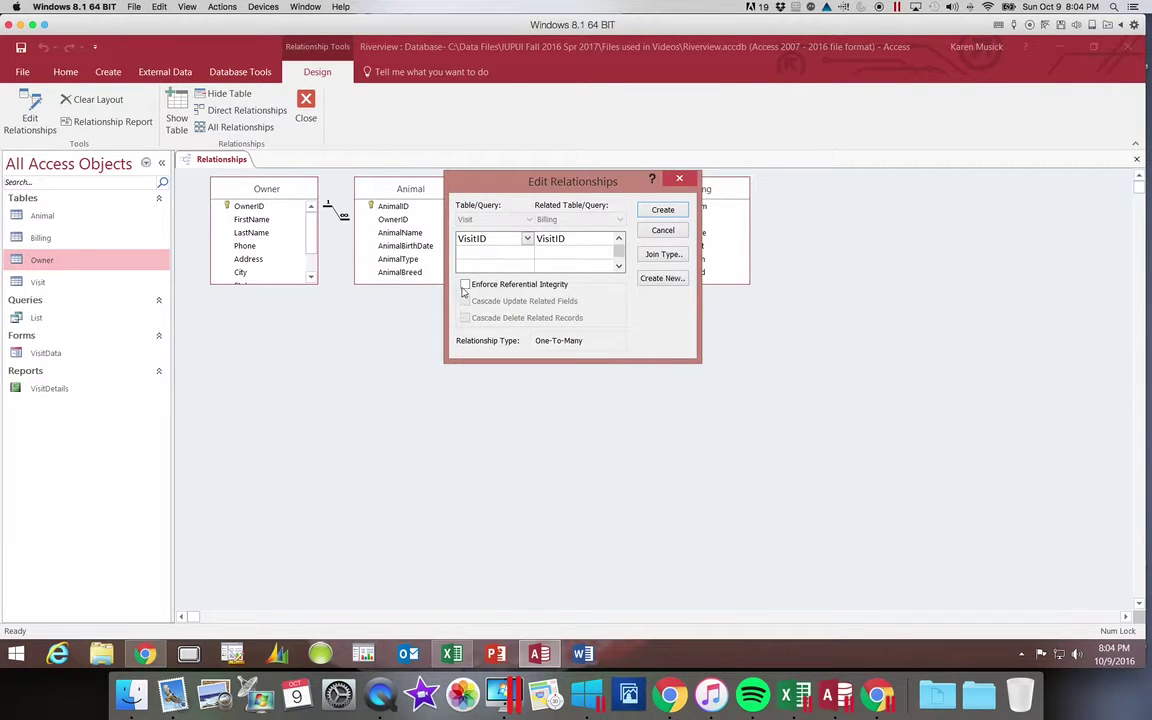
# Enforce referential integrity with cascade updates and create the Visit–Billing relationship
pyautogui.click(465, 287)
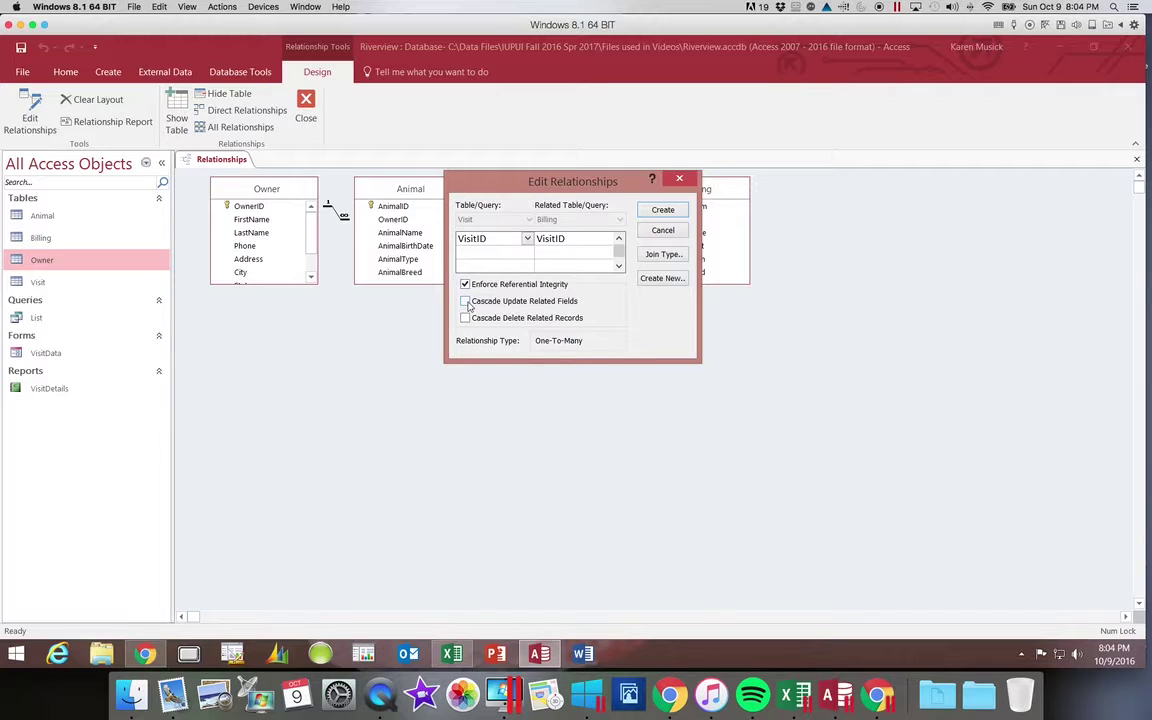
pyautogui.click(465, 301)
pyautogui.click(661, 211)
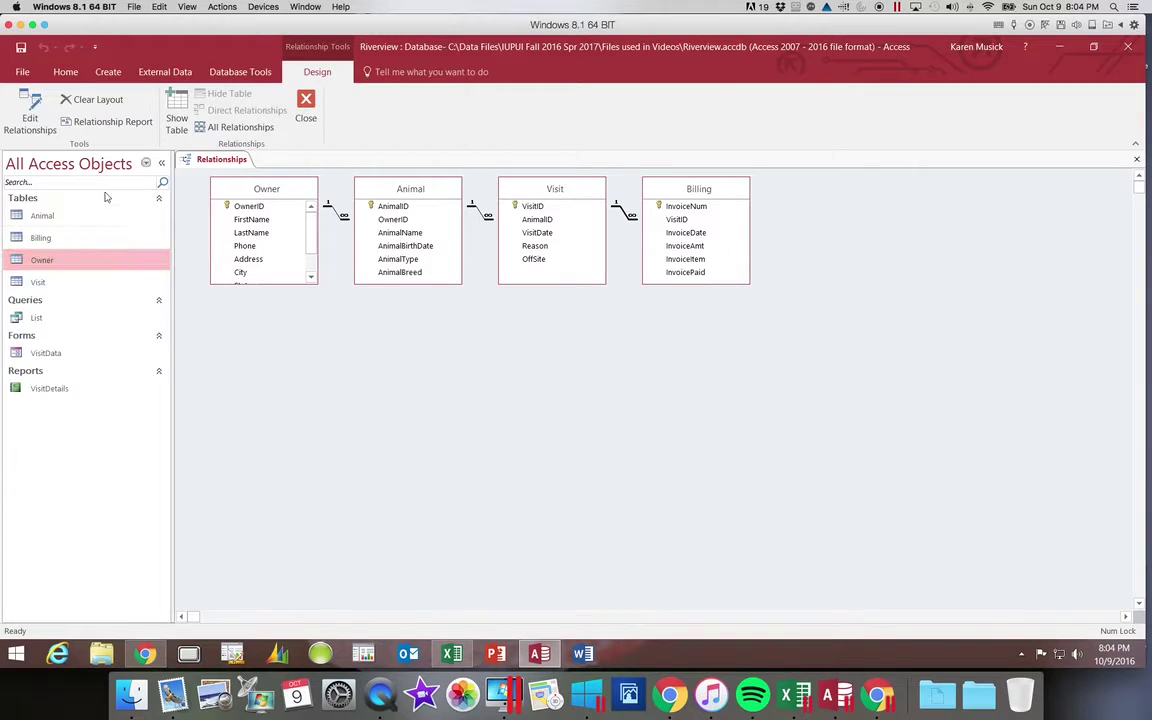
# Save the Owner–Animal–Visit–Billing relationships layout and close the Relationships window
pyautogui.click(21, 50)
pyautogui.click(1136, 160)
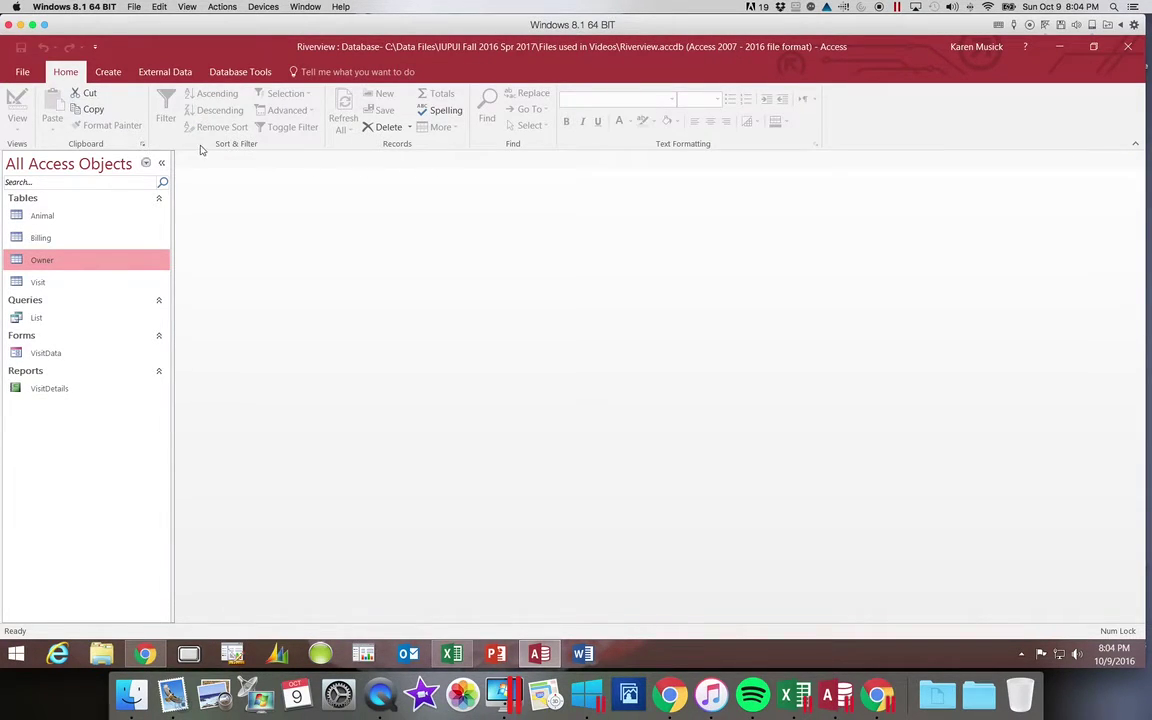
# Run Compact & Repair Database on the Riverview database from the File Info page
pyautogui.click(24, 75)
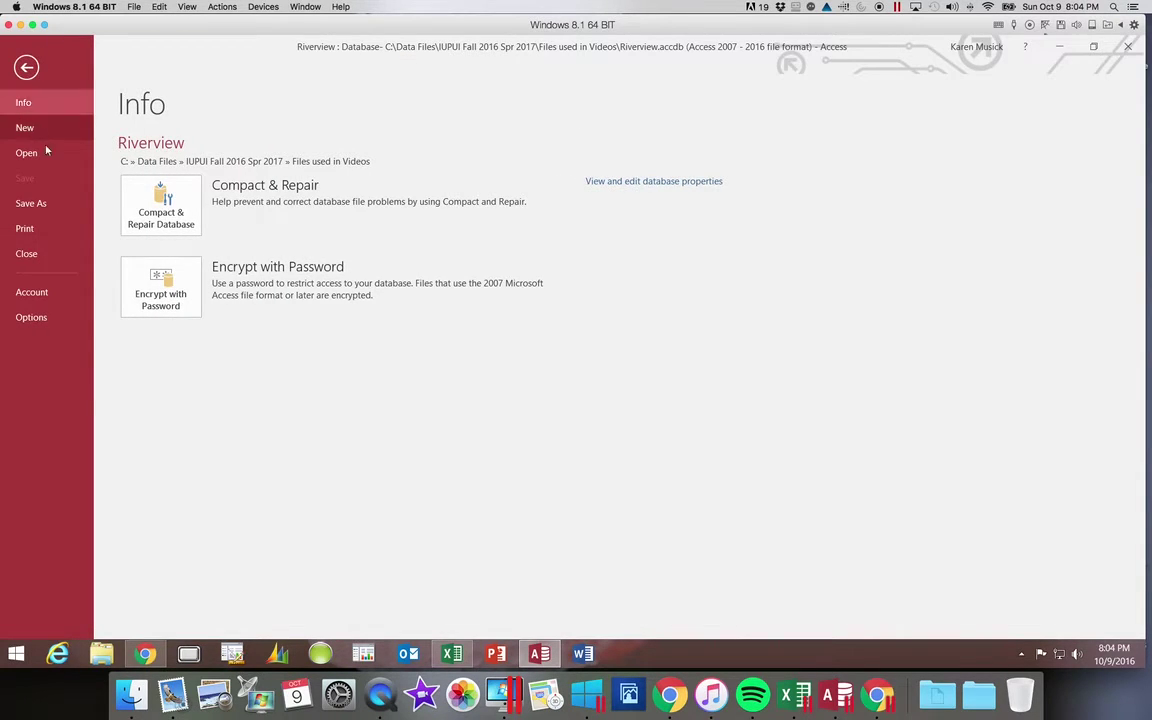
pyautogui.click(161, 205)
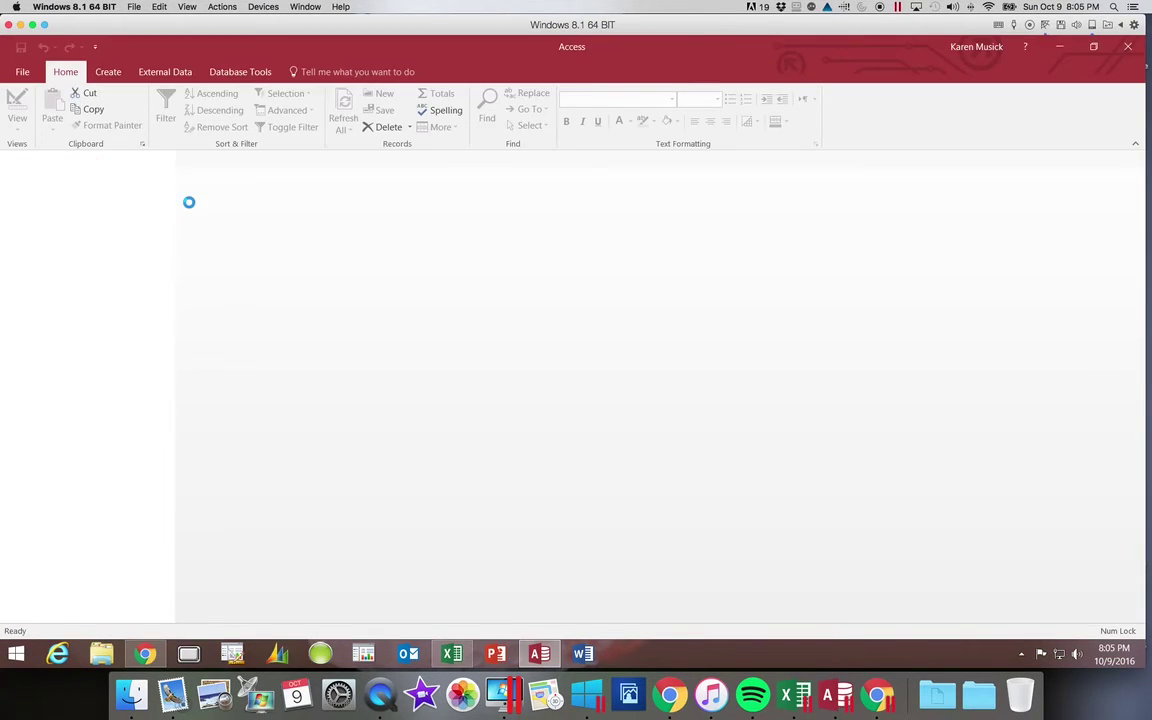